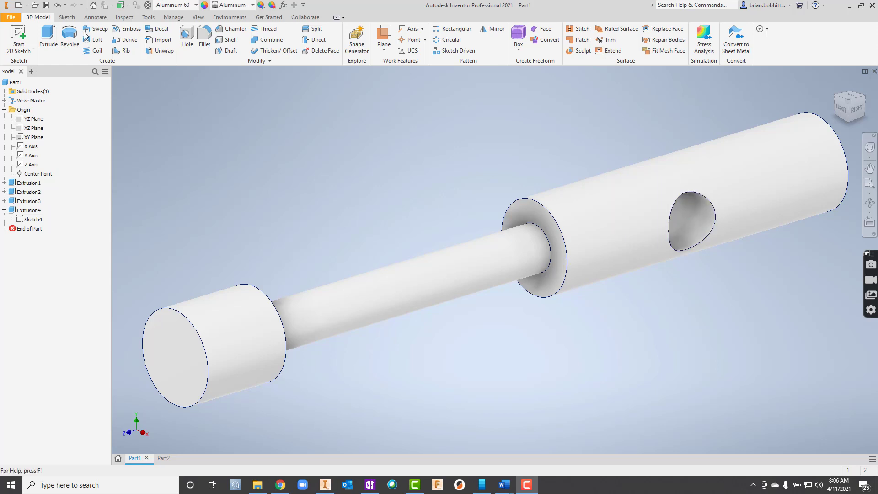
# Step: Create a new part, Part3, from the Standard.ipt template
pyautogui.click(18, 5)
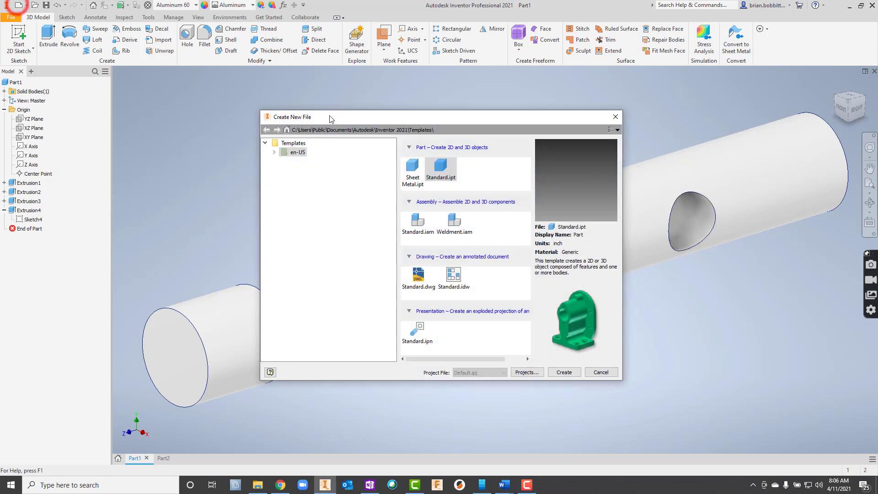
pyautogui.doubleClick(438, 165)
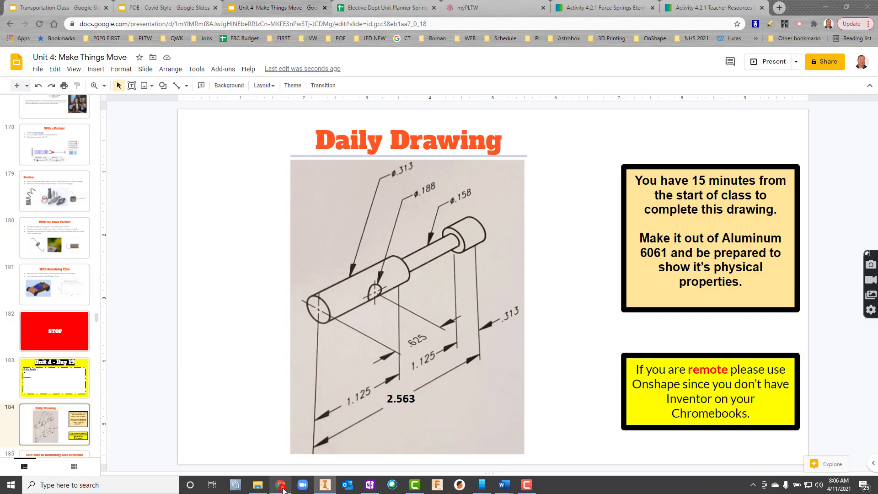
# Step: Show the Daily Drawing slide with the dimensioned stepped shaft for reference
pyautogui.click(281, 485)
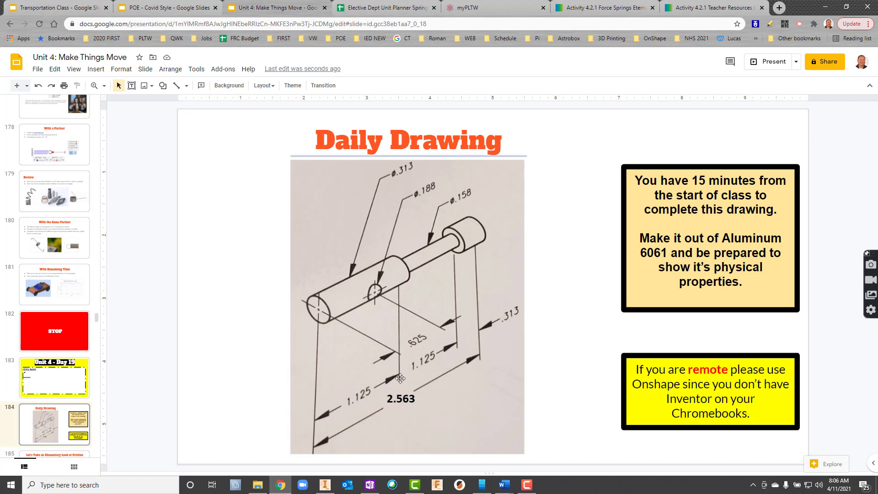
# Step: Sketch a .313-diameter circle at the origin on the front plane
pyautogui.click(325, 484)
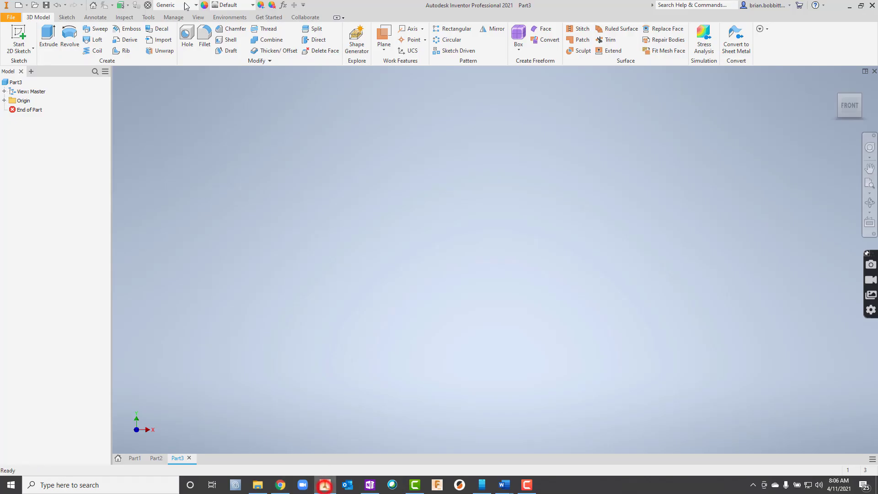
pyautogui.click(18, 33)
pyautogui.click(431, 137)
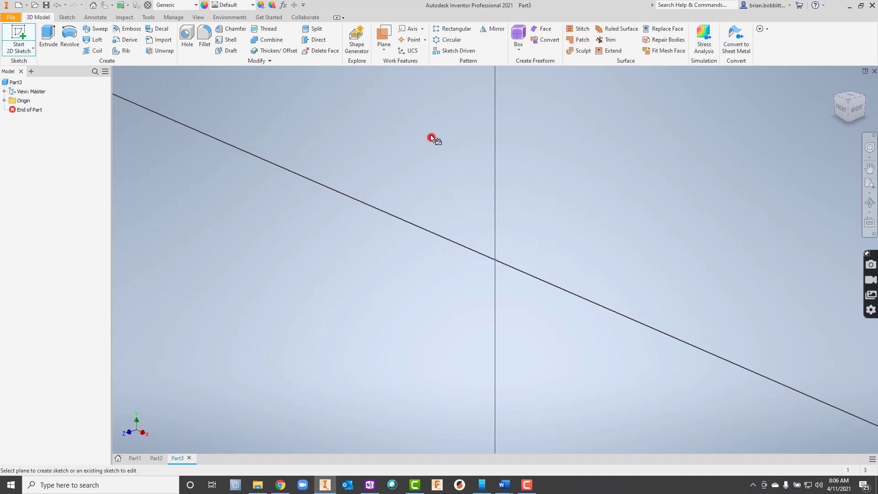
pyautogui.click(70, 33)
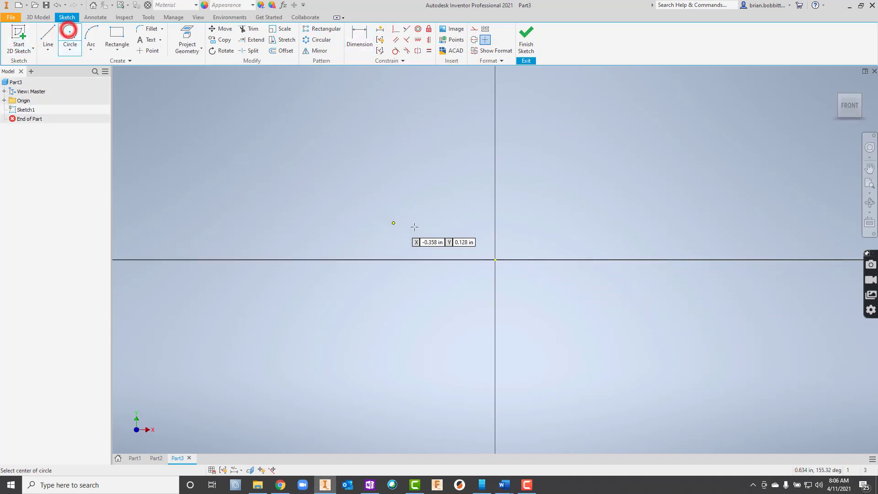
pyautogui.click(494, 260)
pyautogui.write('.3')
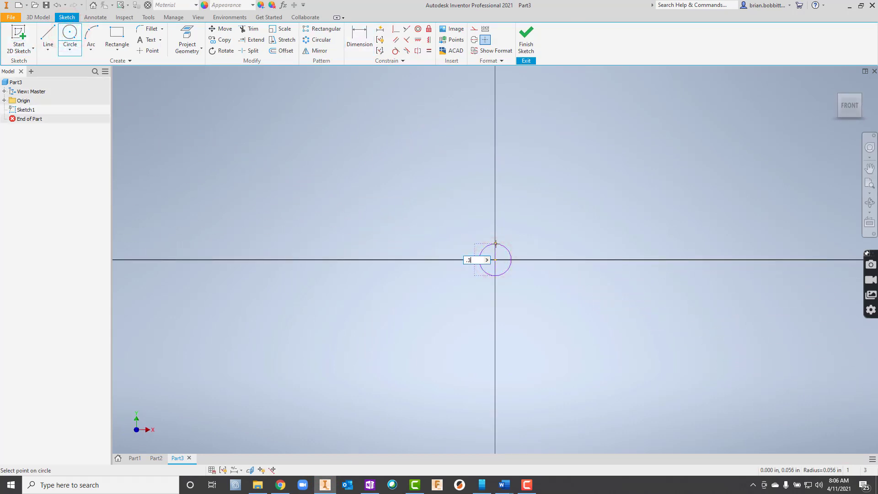
pyautogui.write('13')
pyautogui.press('Return')
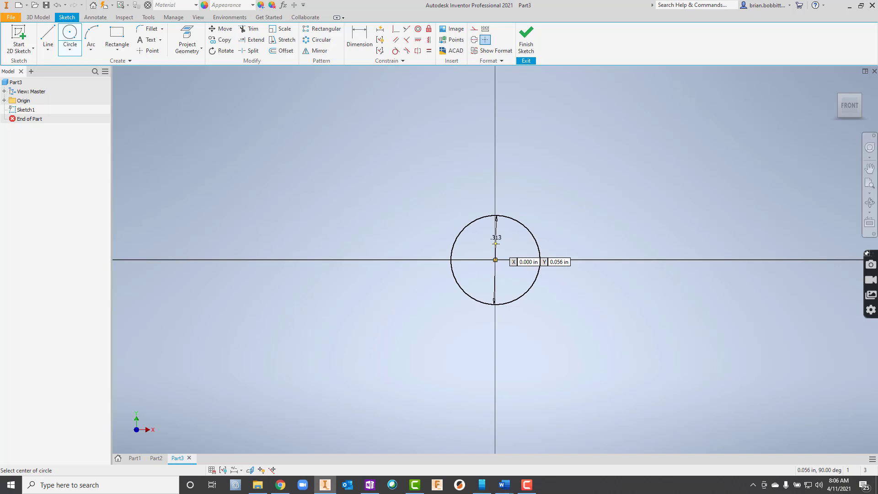
# Step: Extrude the .313 circle 1.125 in to form the shaft's large end
pyautogui.press('e')
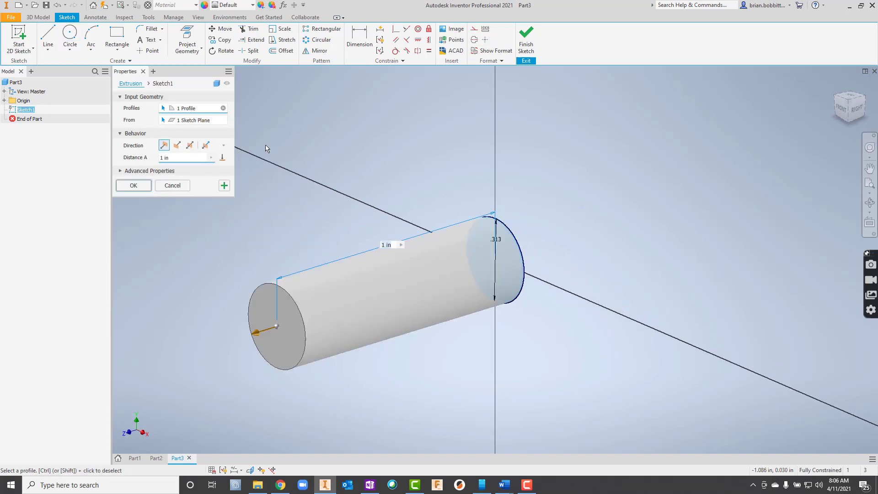
pyautogui.click(178, 157)
pyautogui.write('1.125')
pyautogui.press('Return')
pyautogui.scroll(-3, 372, 166)
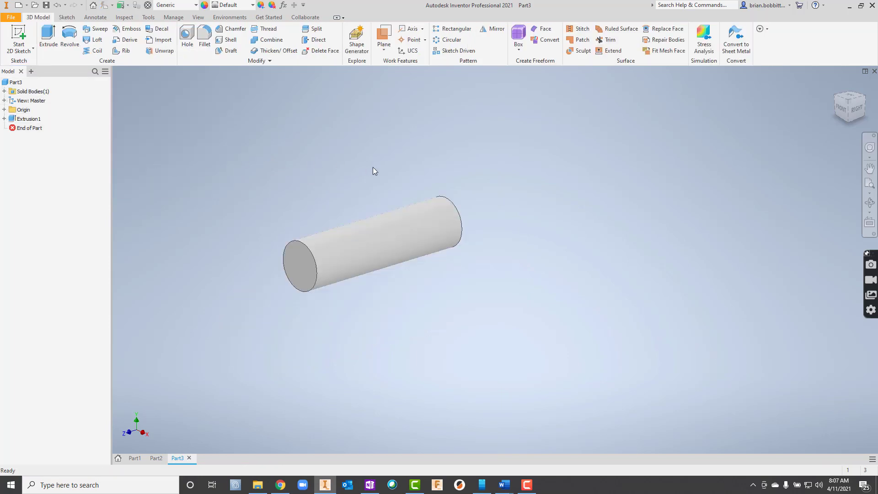
pyautogui.click(280, 485)
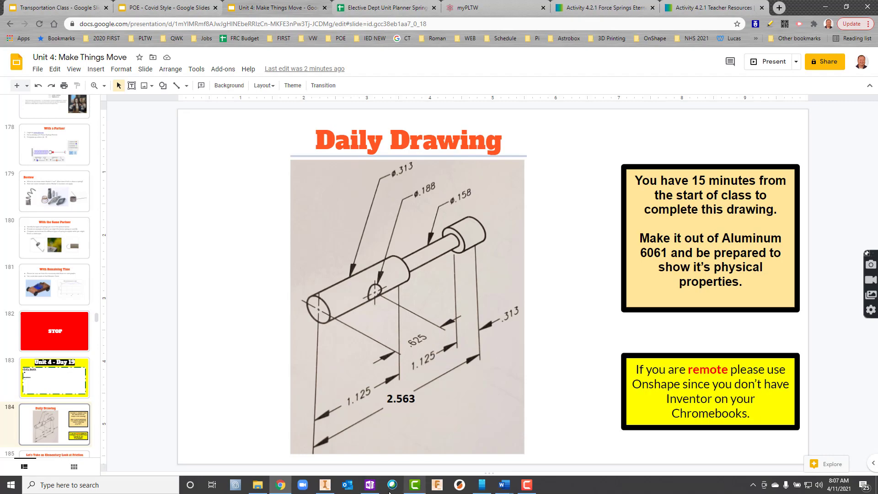
# Step: Sketch a .158-diameter circle at the origin on the cylinder's end face
pyautogui.click(325, 484)
pyautogui.click(18, 33)
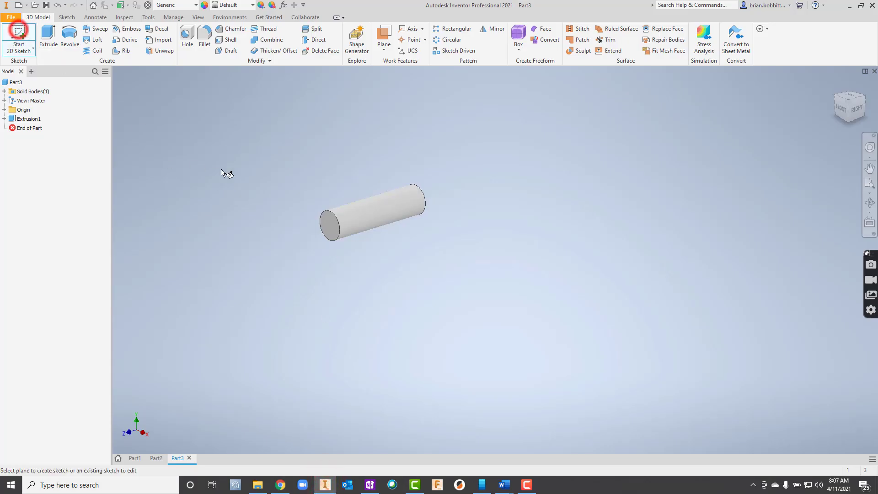
pyautogui.click(324, 224)
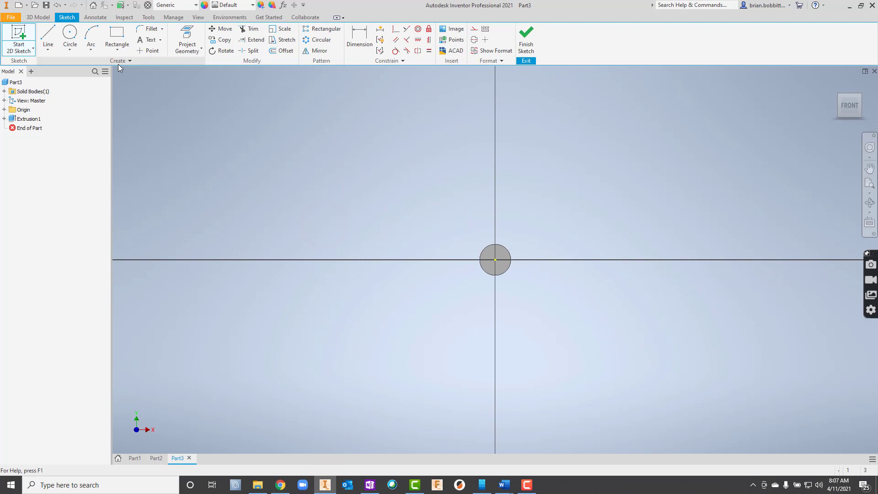
pyautogui.click(70, 32)
pyautogui.scroll(5, 510, 276)
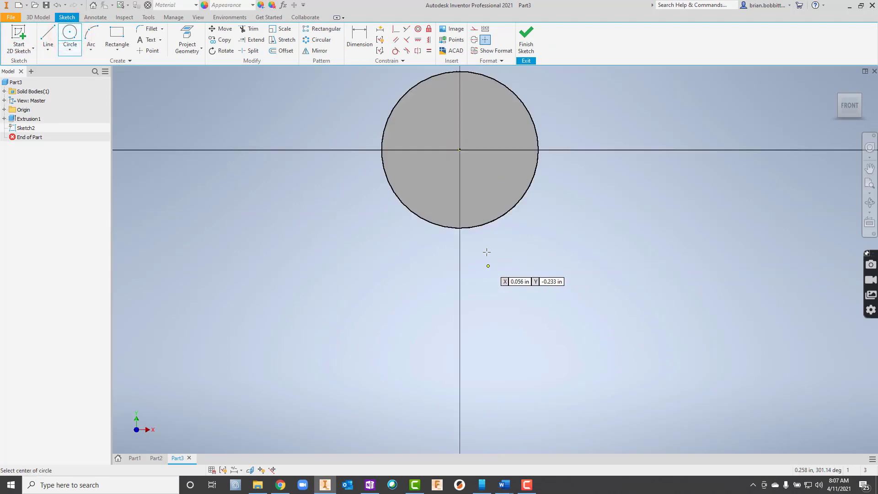
pyautogui.click(459, 148)
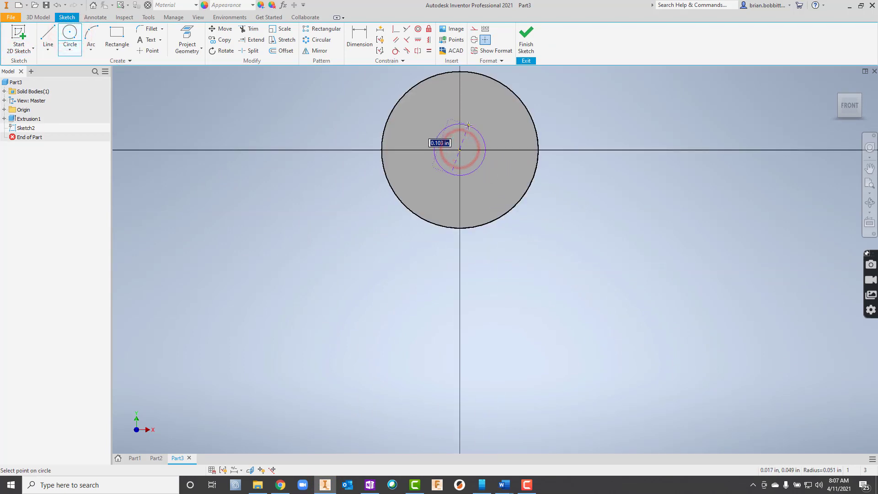
pyautogui.write('.158')
pyautogui.press('Return')
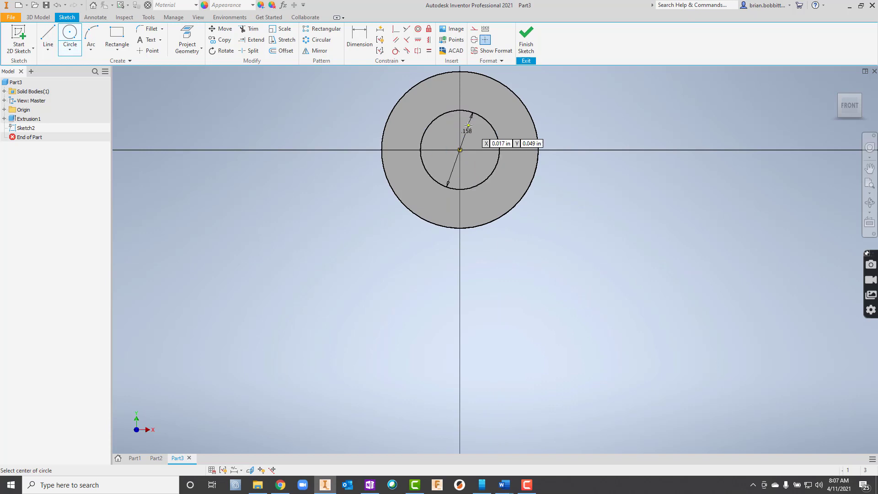
# Step: Extrude the small circle 1.125 in to form the thin step
pyautogui.press('e')
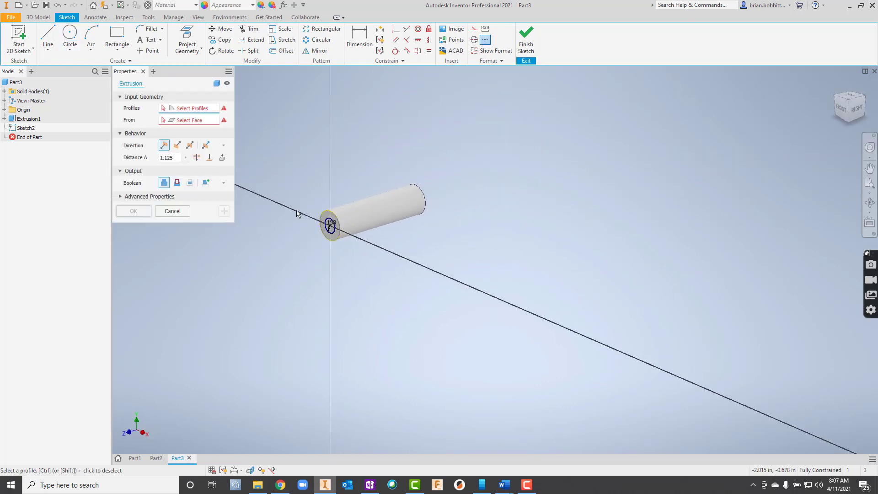
pyautogui.click(332, 231)
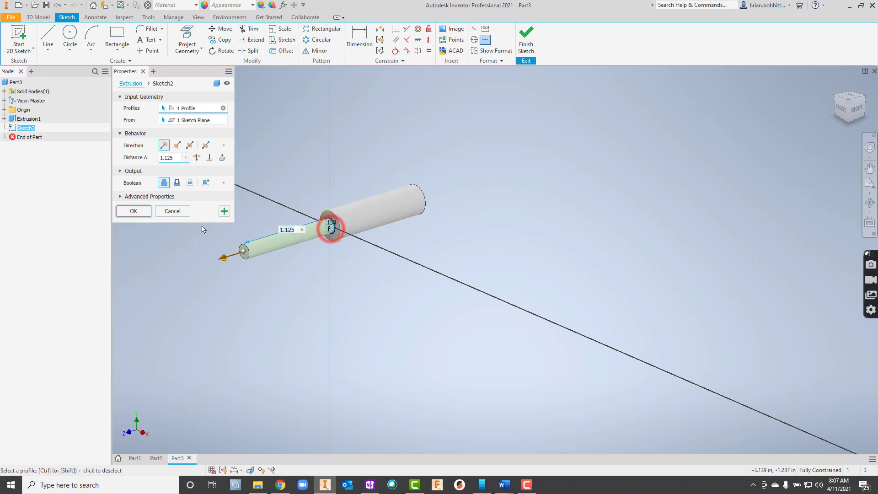
pyautogui.click(144, 212)
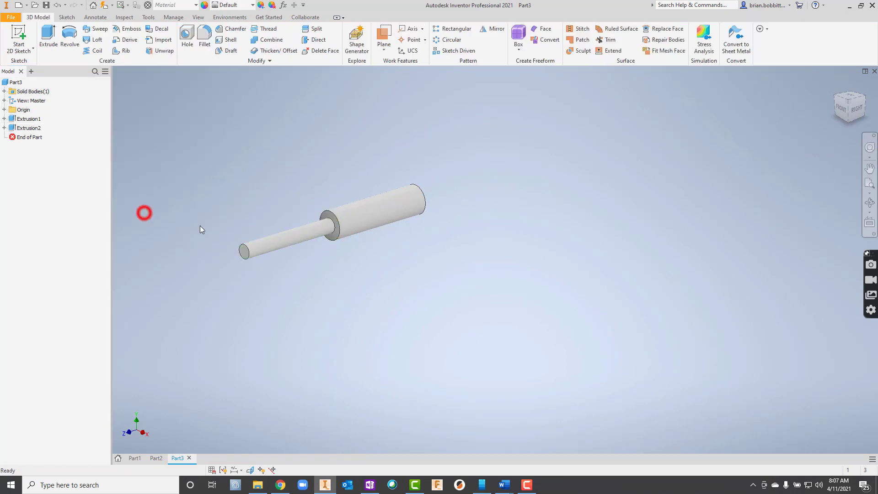
pyautogui.click(280, 484)
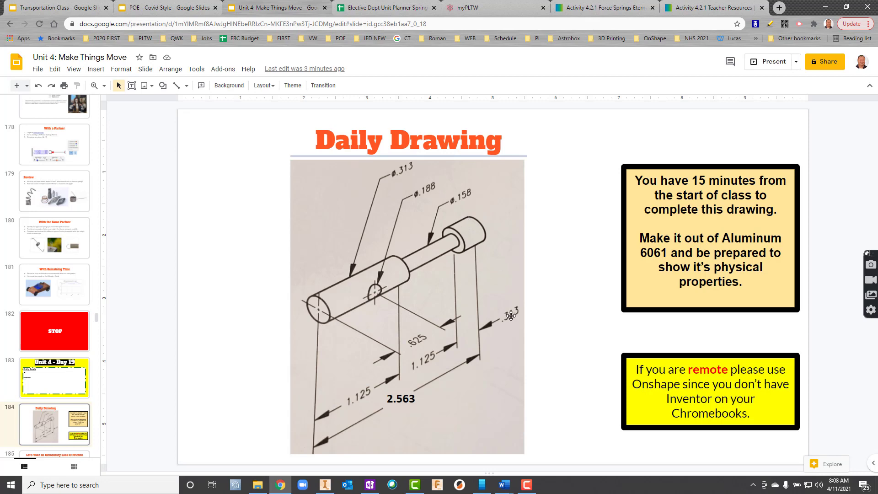
# Step: Sketch a .313 circle at the origin on the thin step's end face
pyautogui.click(325, 485)
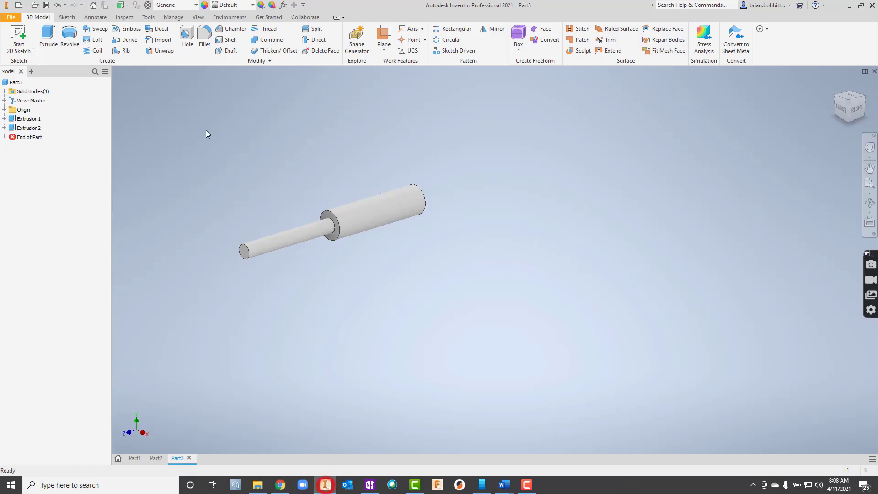
pyautogui.click(10, 52)
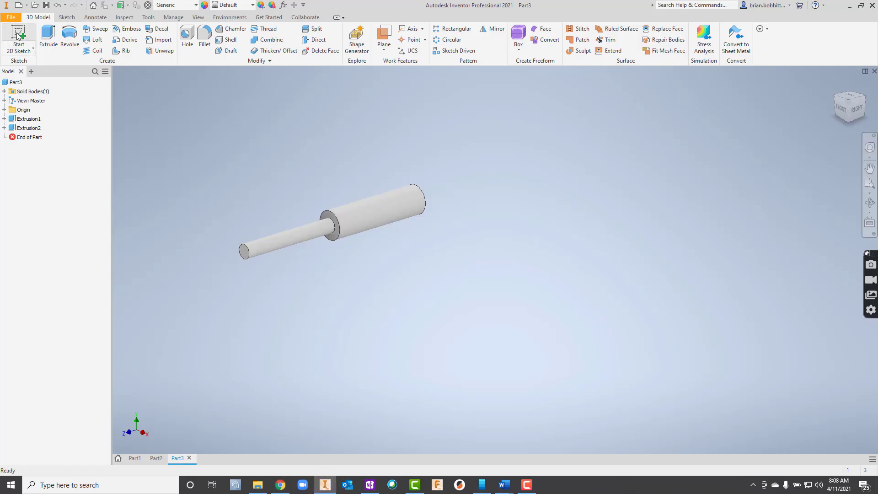
pyautogui.click(241, 252)
pyautogui.click(71, 34)
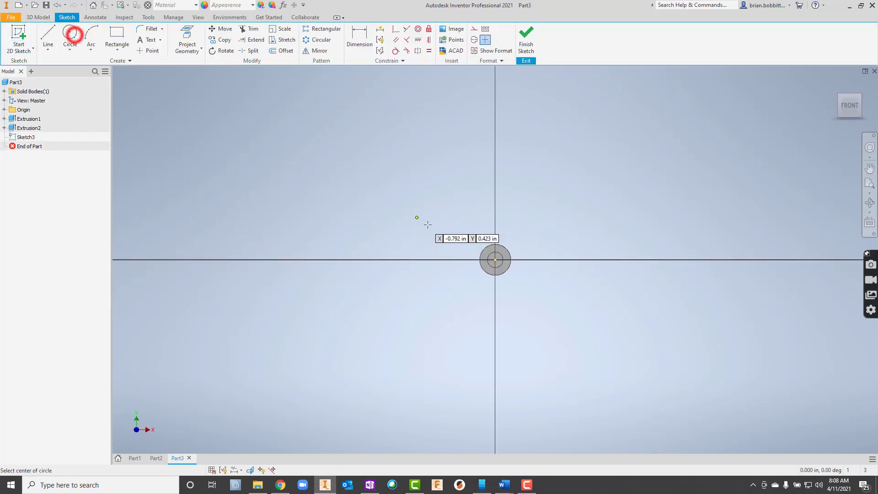
pyautogui.scroll(-5, 473, 272)
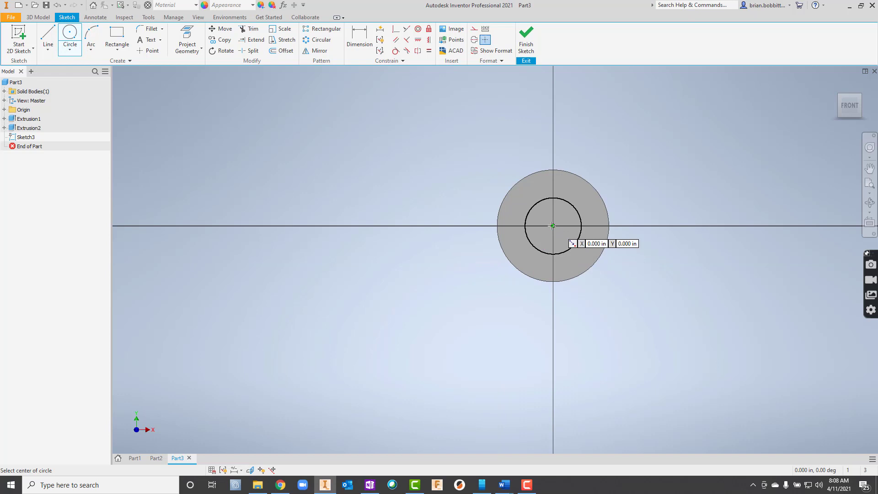
pyautogui.click(552, 226)
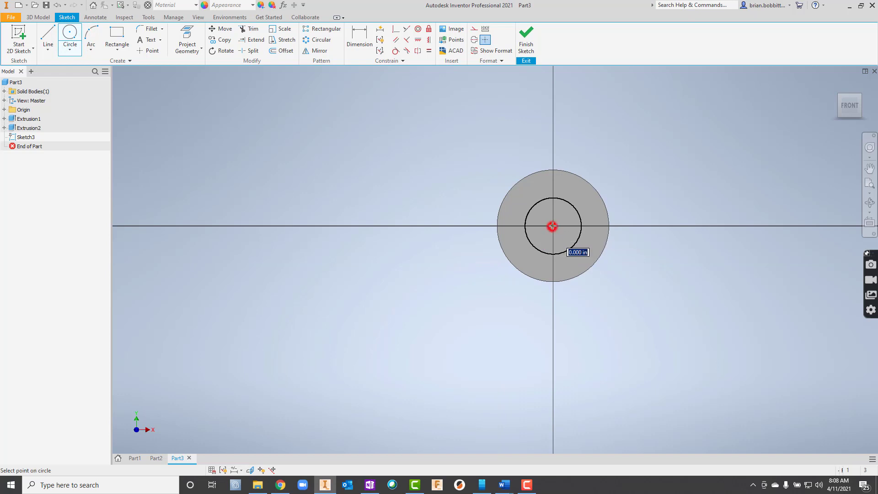
pyautogui.click(552, 170)
pyautogui.press('F6')
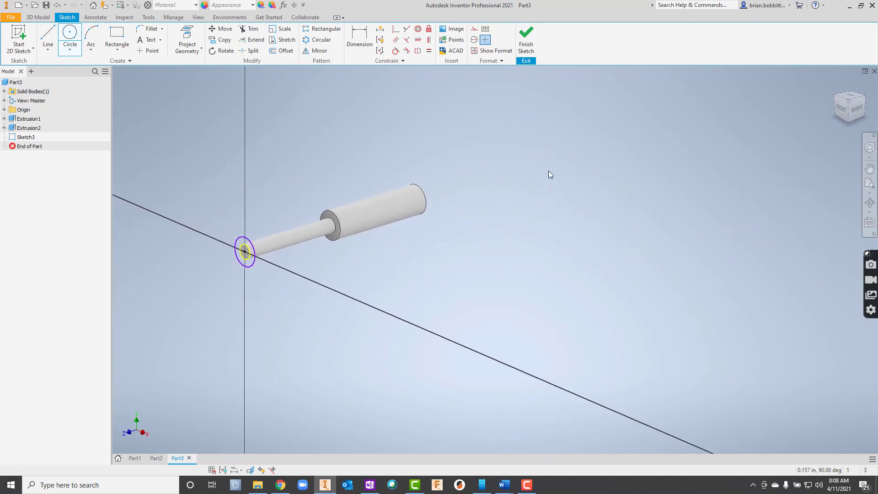
# Step: Extrude both circle regions of Sketch3 .313 to form the short end section
pyautogui.press('e')
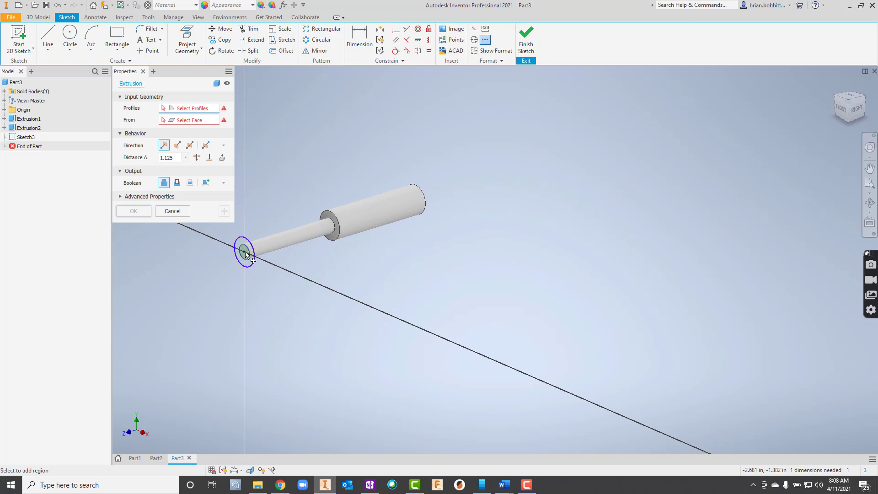
pyautogui.click(243, 242)
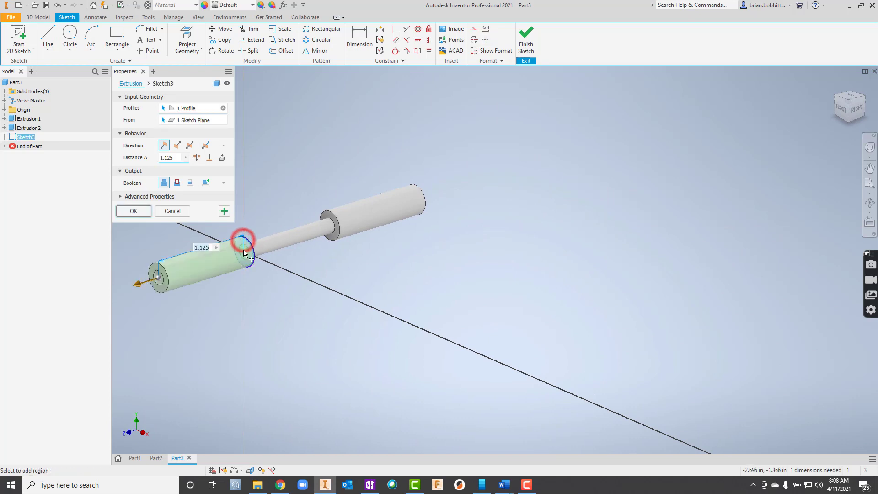
pyautogui.click(167, 213)
pyautogui.press('e')
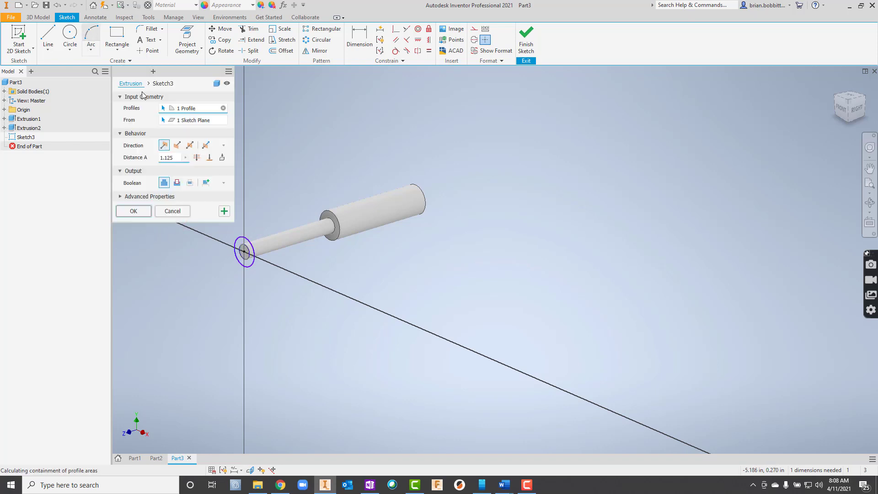
pyautogui.click(244, 251)
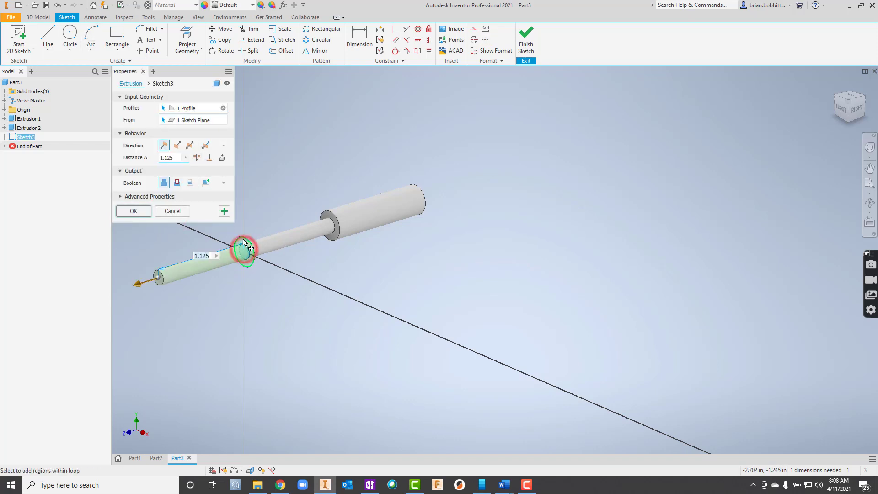
pyautogui.click(243, 239)
pyautogui.doubleClick(173, 156)
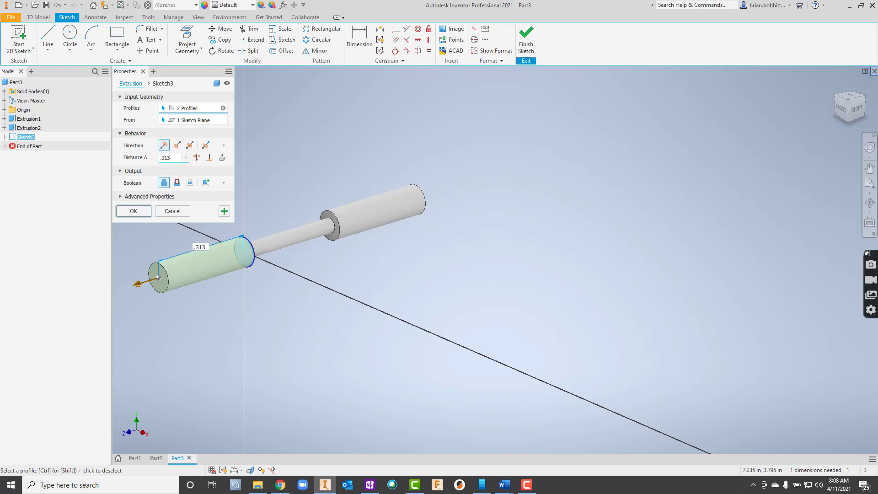
pyautogui.write('.313')
pyautogui.press('Return')
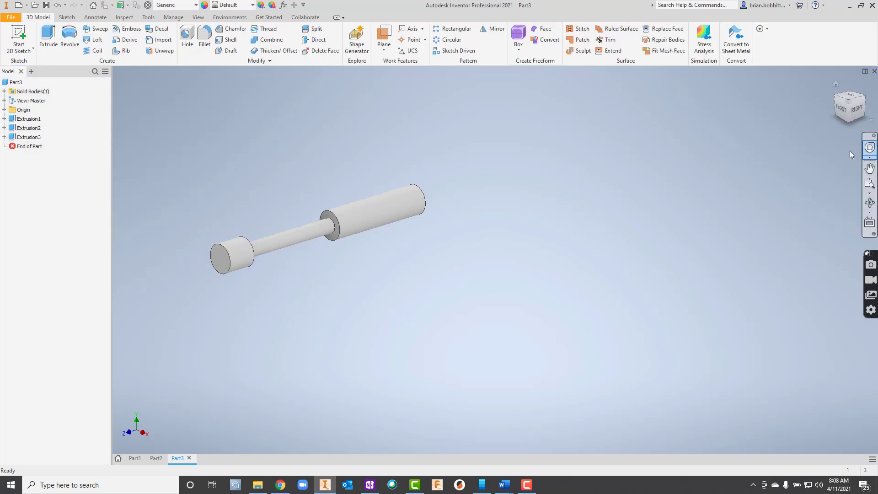
pyautogui.click(868, 183)
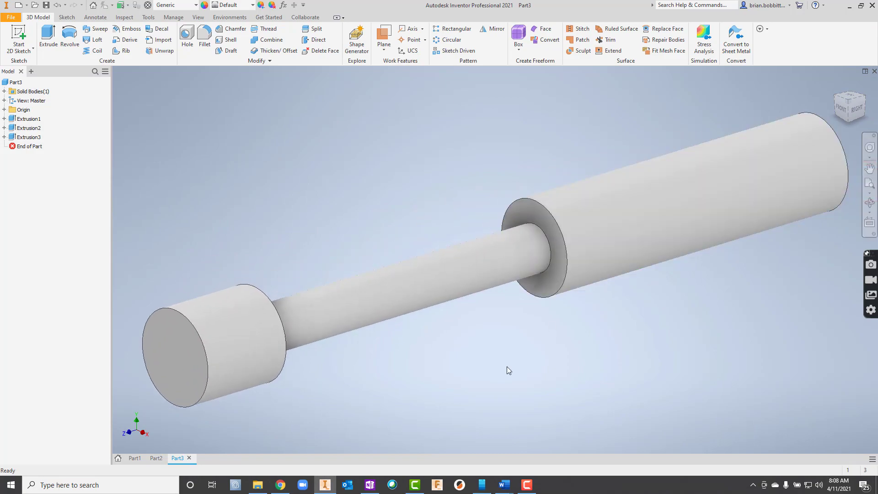
pyautogui.click(280, 485)
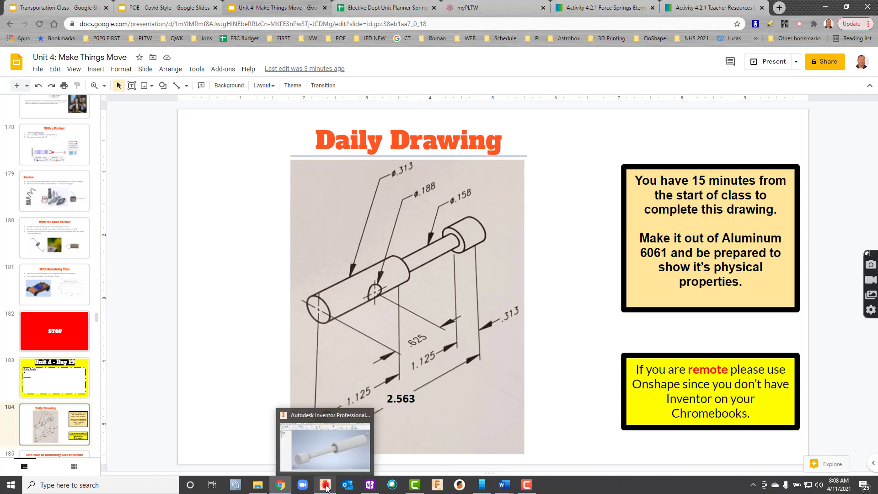
pyautogui.click(325, 484)
# Step: Orbit the shaft around and expand the Origin folder to show the YZ Plane
pyautogui.click(870, 203)
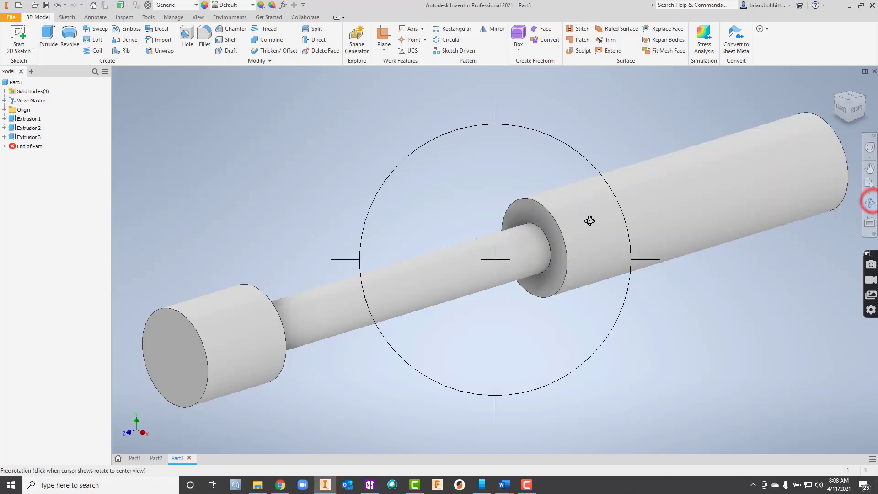
pyautogui.moveTo(585, 224); pyautogui.dragTo(393, 224)
pyautogui.moveTo(520, 224); pyautogui.dragTo(558, 227)
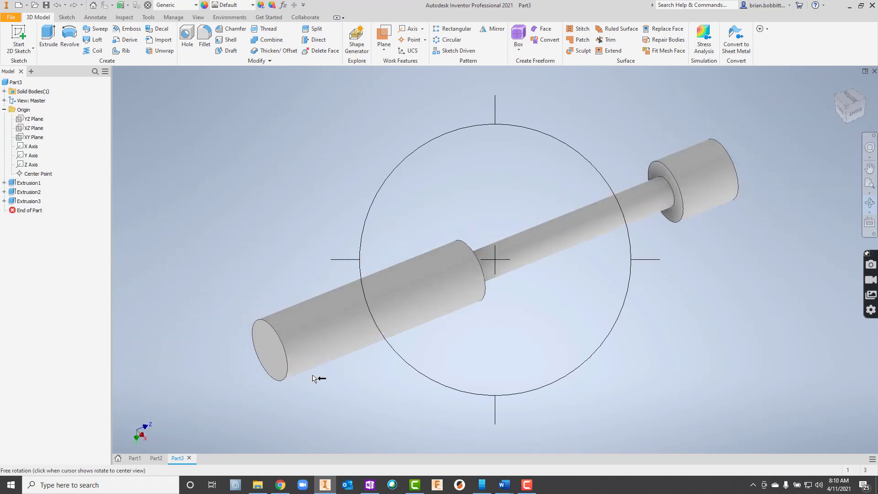
pyautogui.click(202, 286)
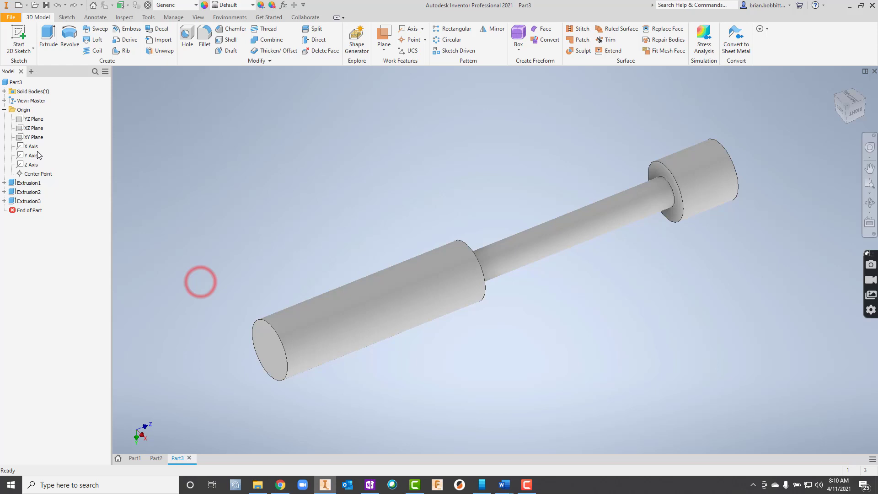
pyautogui.click(4, 110)
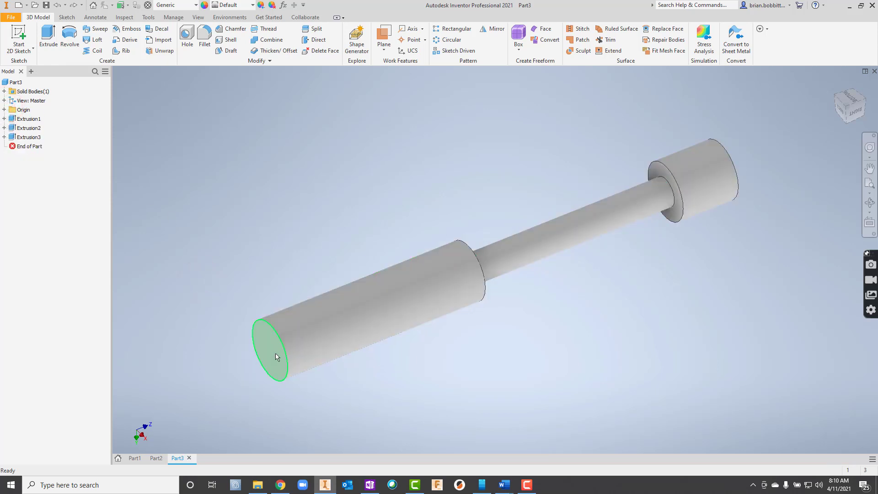
pyautogui.click(5, 110)
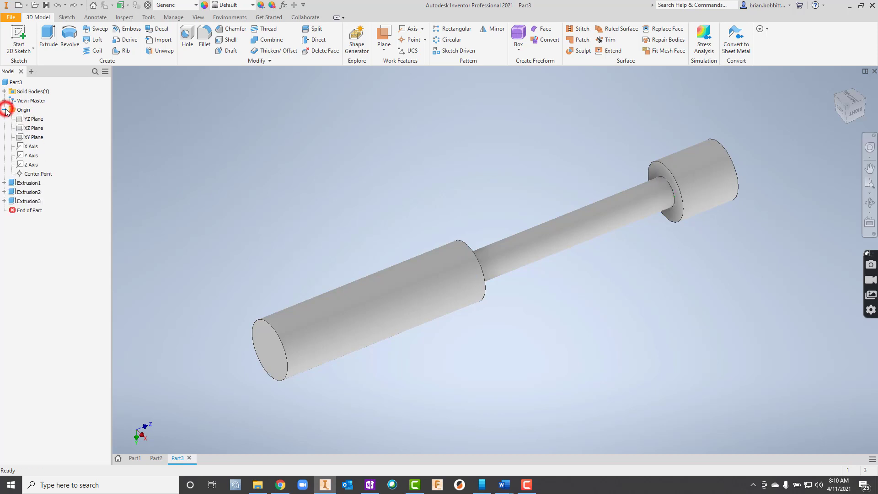
# Step: Start a sketch on the YZ Plane, zoom to the large end, and slice the graphics
pyautogui.click(30, 119)
pyautogui.rightClick(30, 118)
pyautogui.click(49, 143)
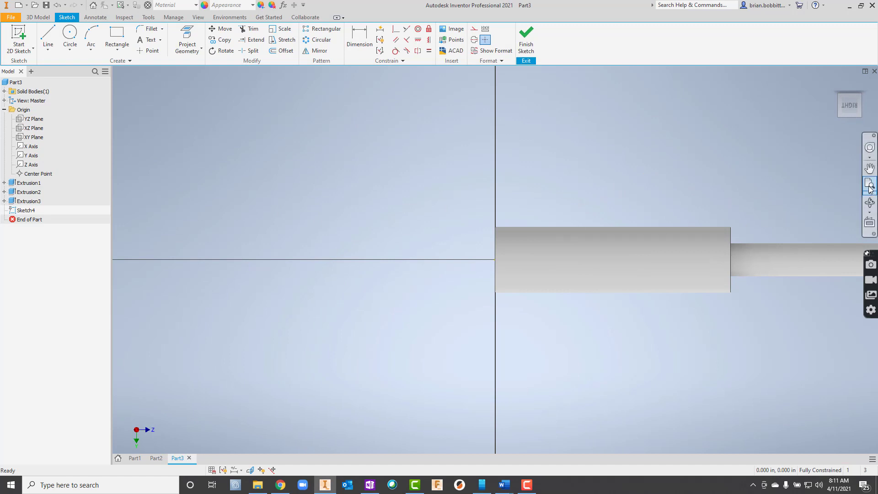
pyautogui.click(869, 168)
pyautogui.moveTo(665, 238); pyautogui.dragTo(453, 226)
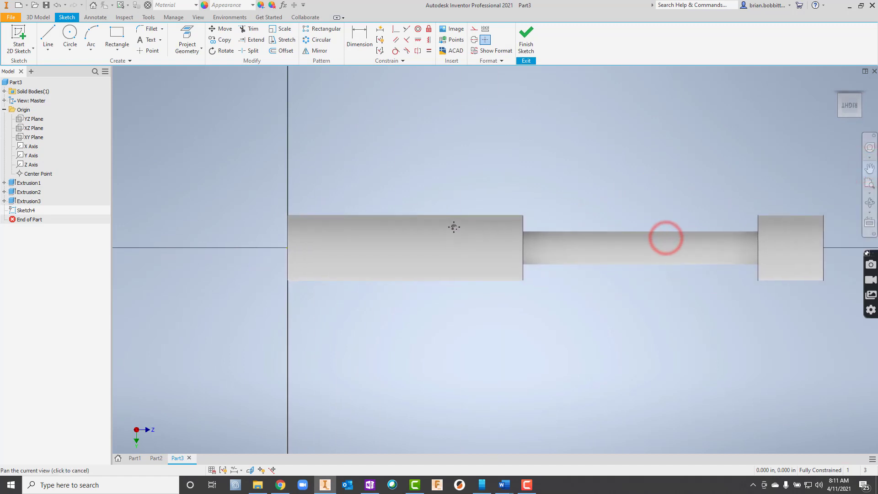
pyautogui.scroll(-2, 355, 245)
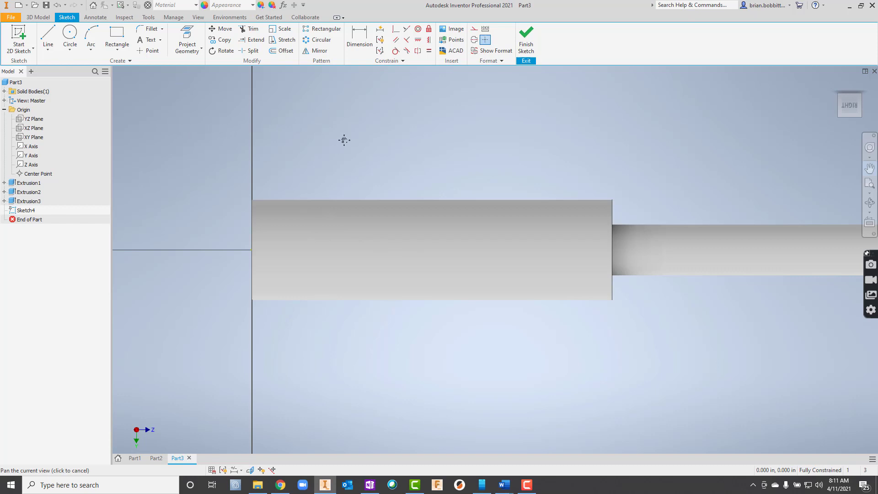
pyautogui.rightClick(482, 141)
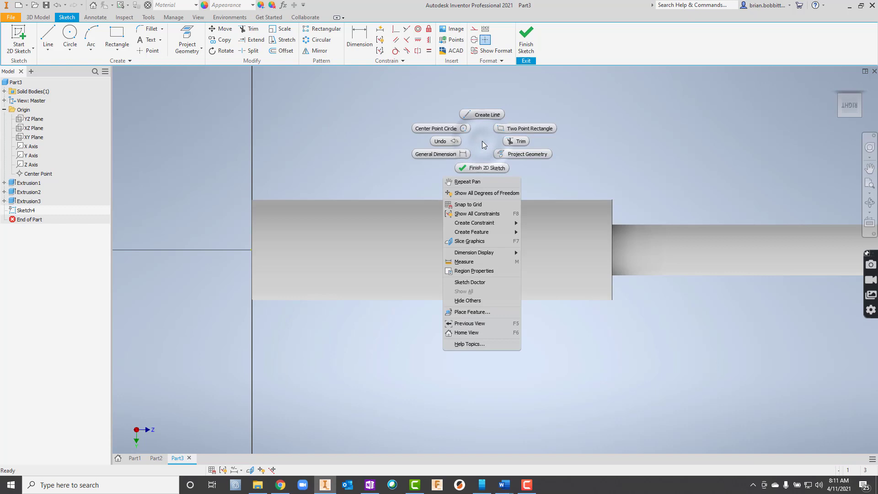
pyautogui.click(478, 240)
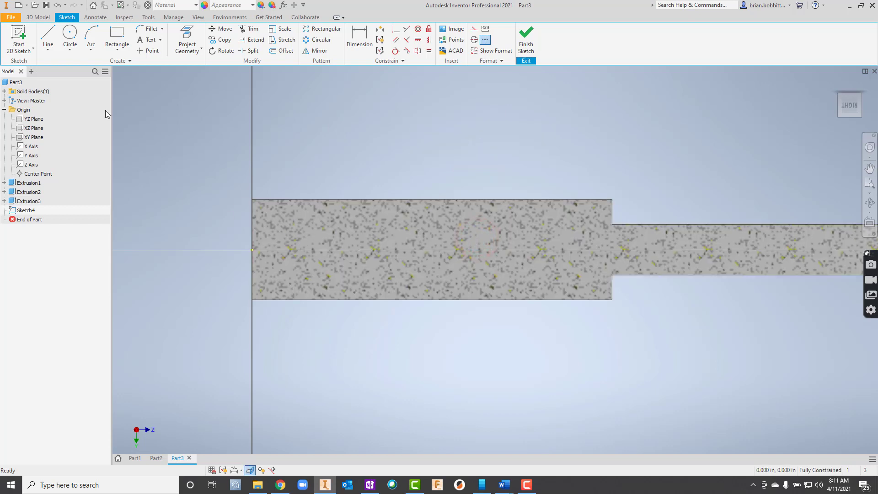
pyautogui.click(70, 32)
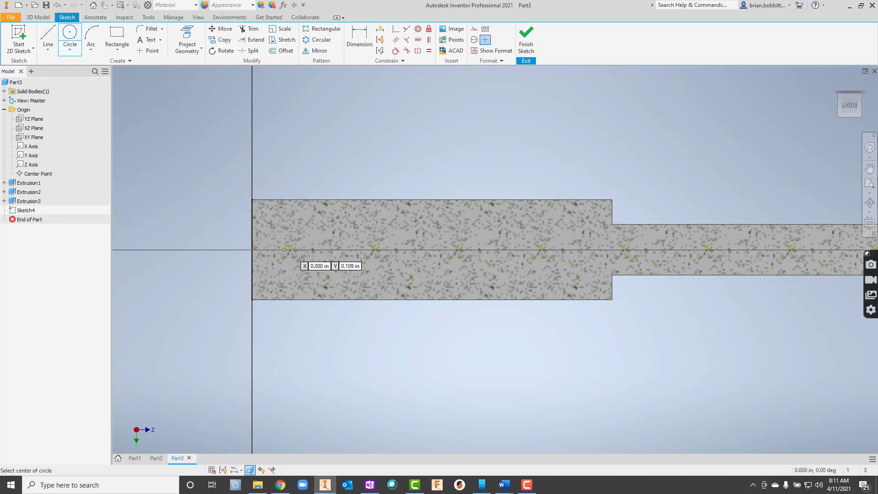
# Step: Draw a .188 circle on the shaft axis, dimension it .625 from the left end, and finish
pyautogui.click(410, 249)
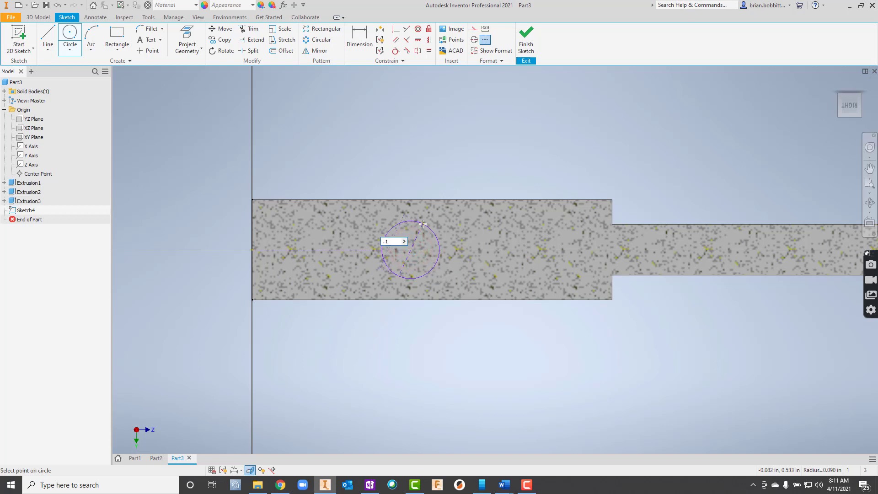
pyautogui.write('.188')
pyautogui.press('Return')
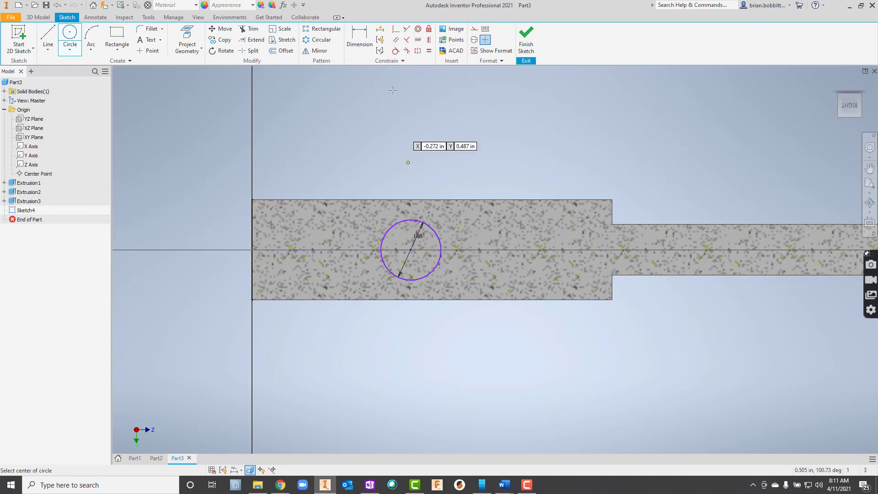
pyautogui.click(362, 36)
pyautogui.click(252, 242)
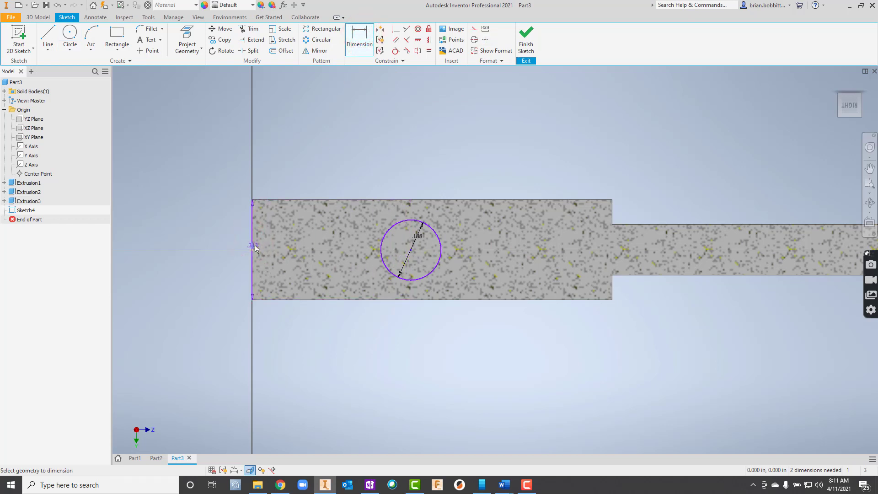
pyautogui.click(412, 250)
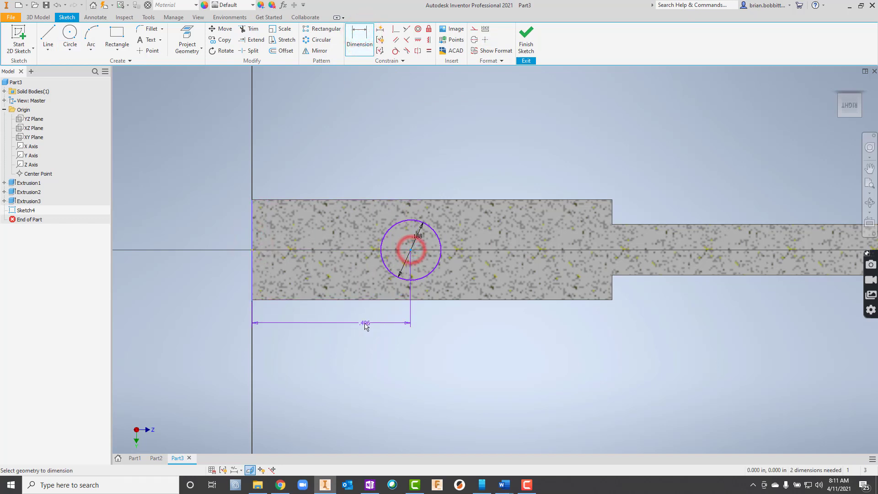
pyautogui.click(364, 322)
pyautogui.write('.')
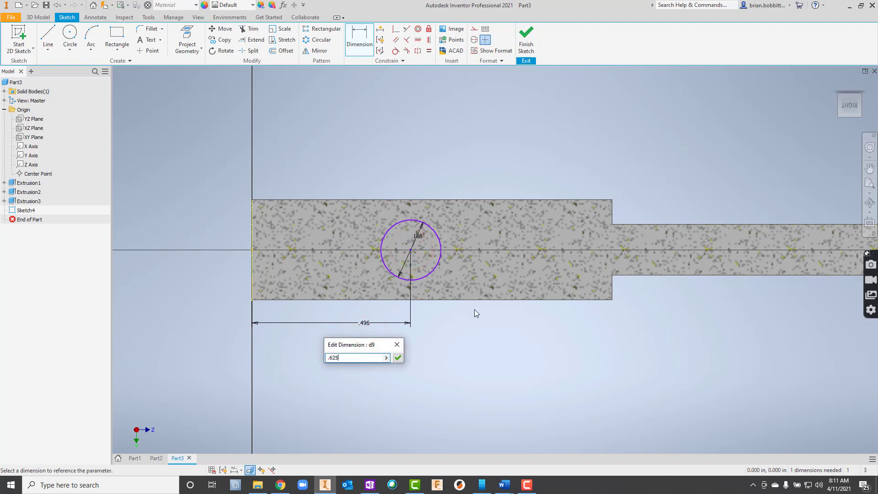
pyautogui.write('625')
pyautogui.press('Return')
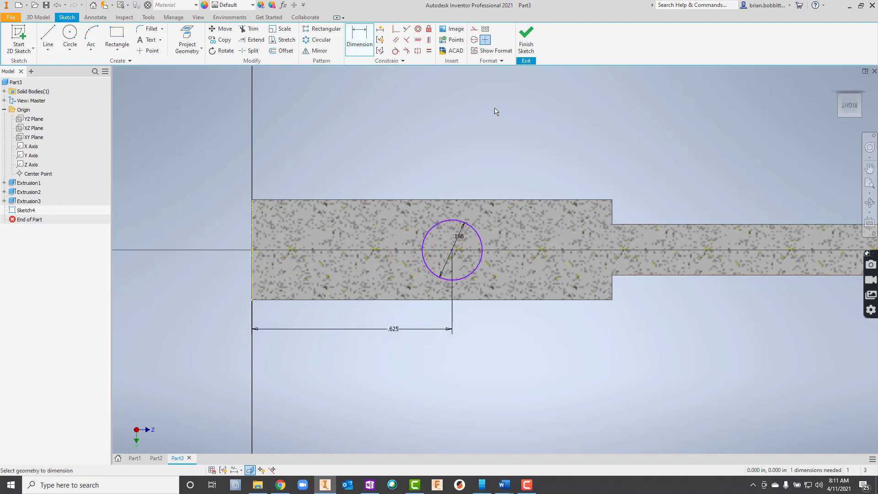
pyautogui.click(526, 38)
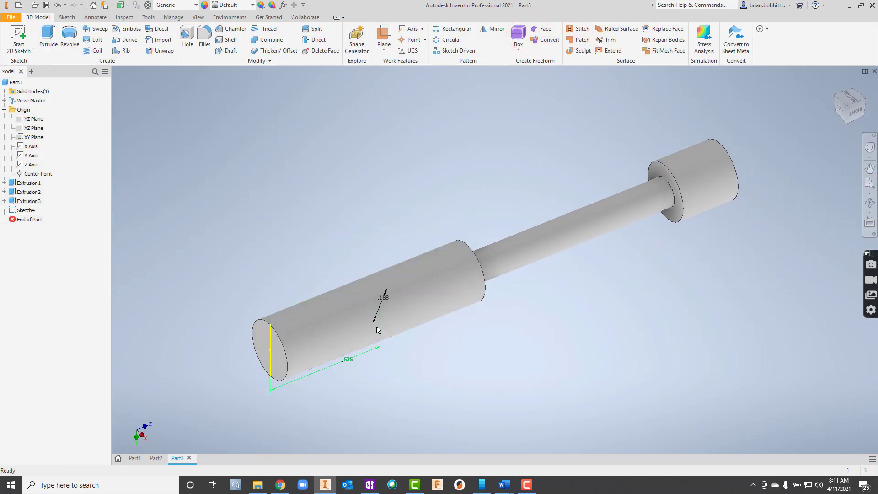
# Step: Extrude the .188 circle as a .313 symmetric cut through the large end
pyautogui.click(53, 40)
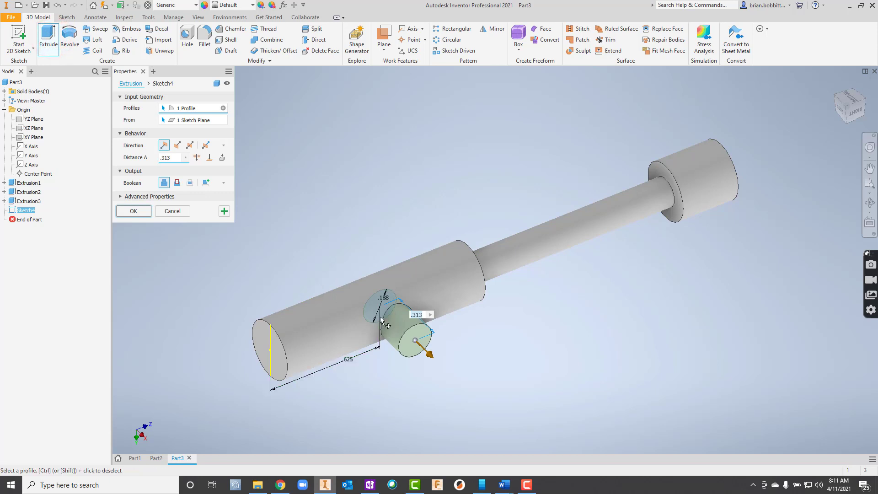
pyautogui.click(192, 146)
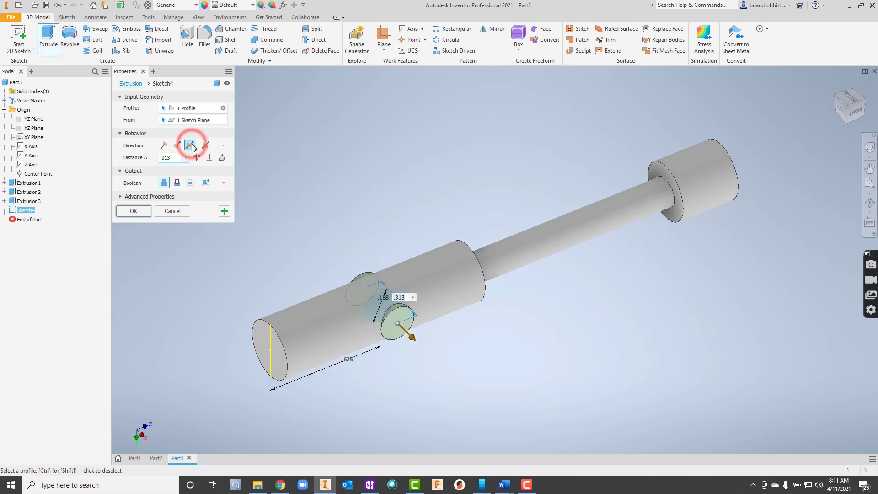
pyautogui.click(176, 183)
pyautogui.click(141, 214)
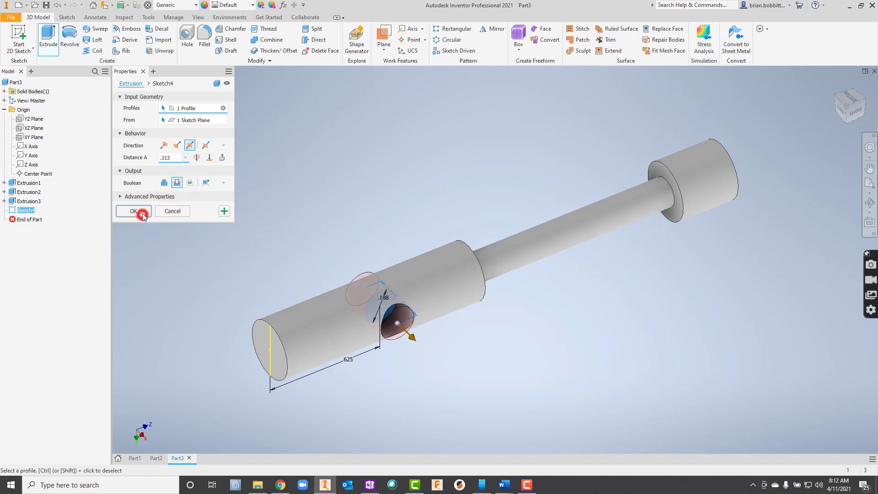